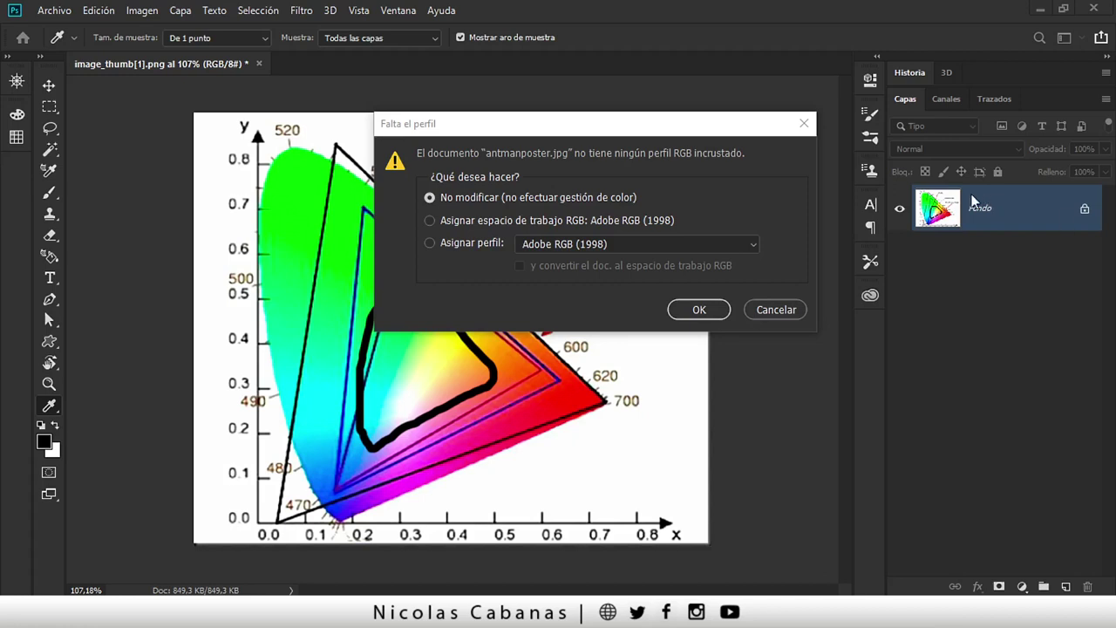
# Cancel the Falta el perfil prompt for antmanposter.jpg, then close image_thumb[1].png with Ctrl+W
pyautogui.moveTo(583, 133)
pyautogui.mouseDown()
pyautogui.moveTo(520, 89)
pyautogui.moveTo(476, 121)
pyautogui.moveTo(493, 154)
pyautogui.moveTo(531, 120)
pyautogui.mouseUp()
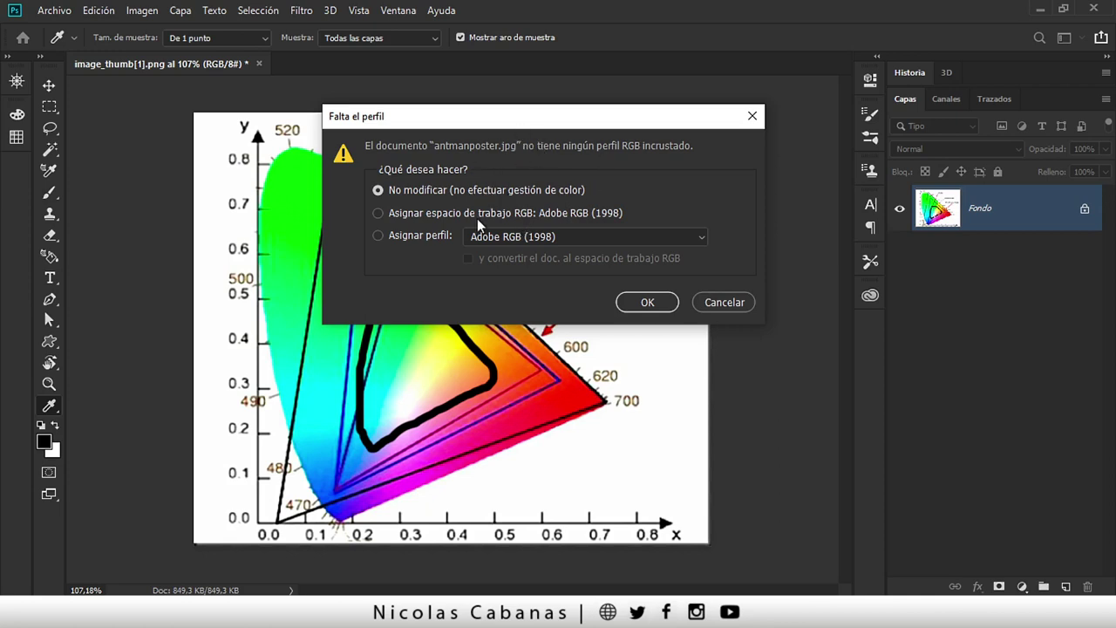
pyautogui.moveTo(447, 119)
pyautogui.mouseDown()
pyautogui.moveTo(686, 301)
pyautogui.moveTo(495, 98)
pyautogui.moveTo(466, 91)
pyautogui.mouseUp()
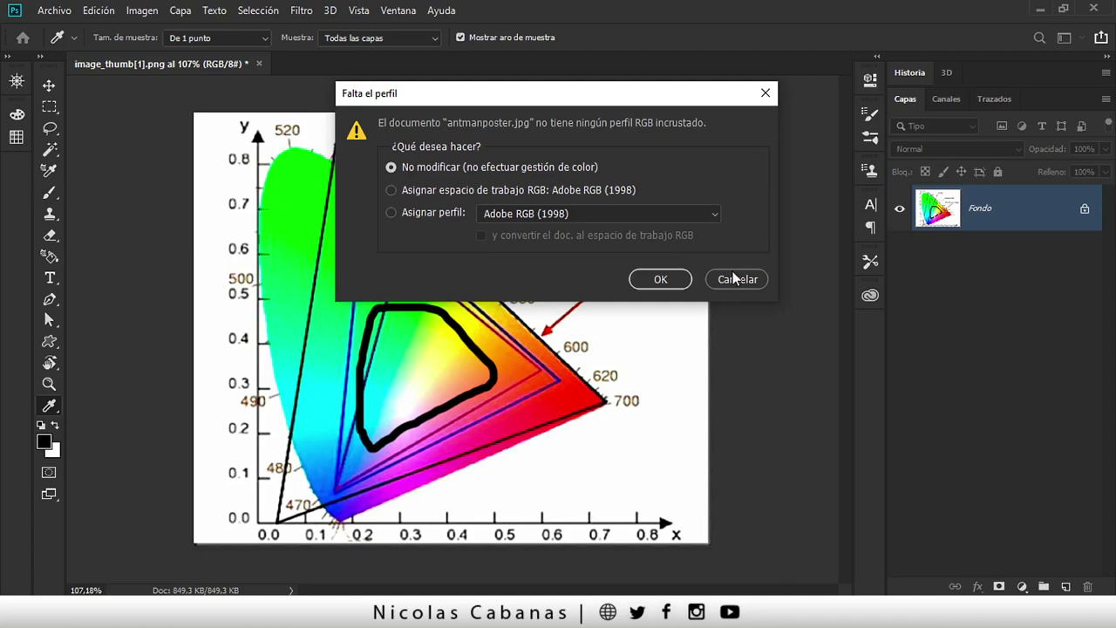
pyautogui.click(735, 278)
pyautogui.press('z')
pyautogui.hotkey('ctrl', 'w')
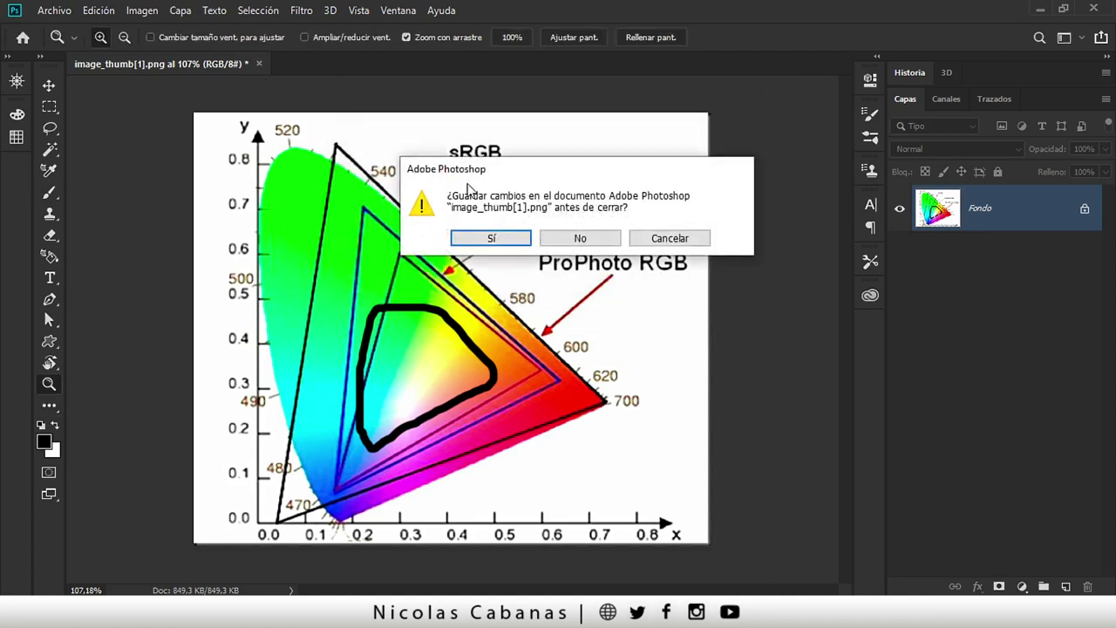
# Discard the chart changes and uncheck all three Preguntar profile warnings in Ajustes de color
pyautogui.click(553, 242)
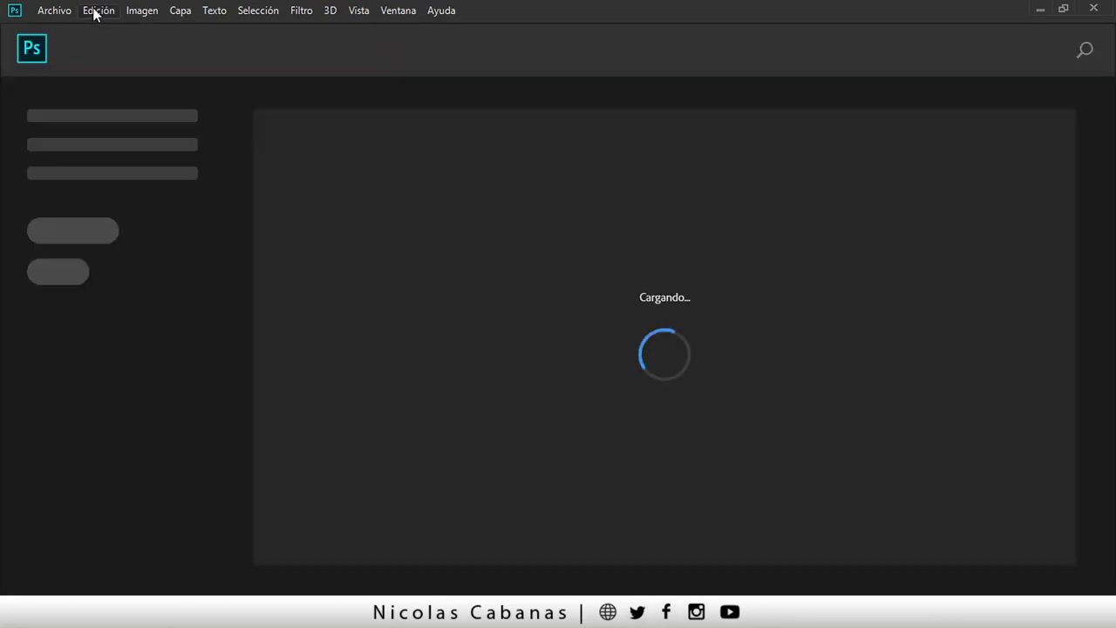
pyautogui.click(95, 12)
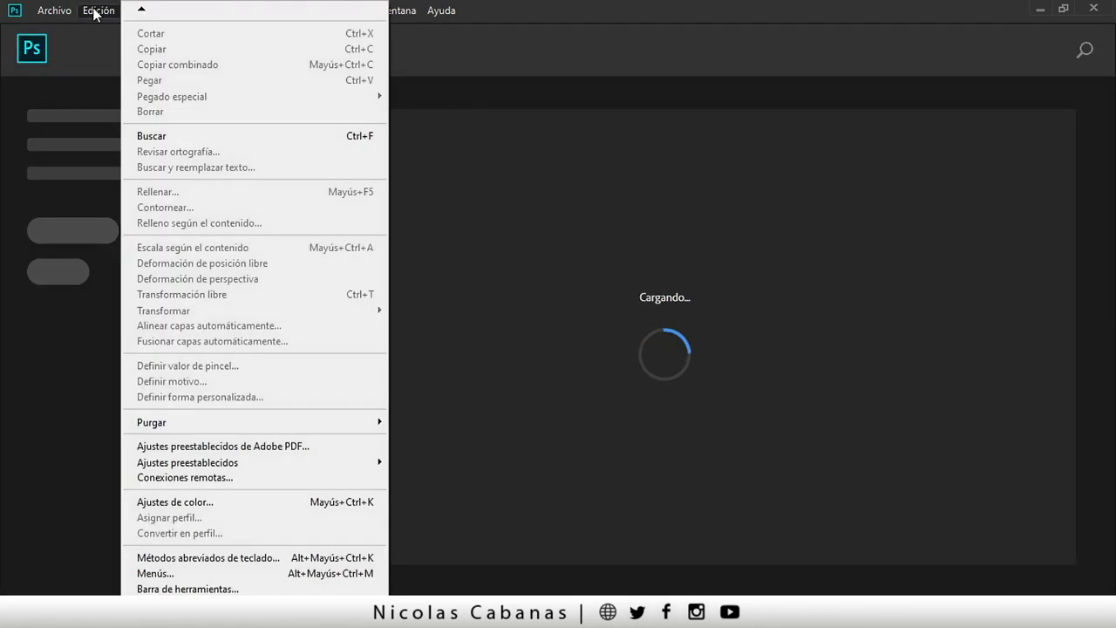
pyautogui.click(236, 509)
pyautogui.moveTo(445, 52)
pyautogui.mouseDown()
pyautogui.moveTo(397, 40)
pyautogui.moveTo(402, 57)
pyautogui.mouseUp()
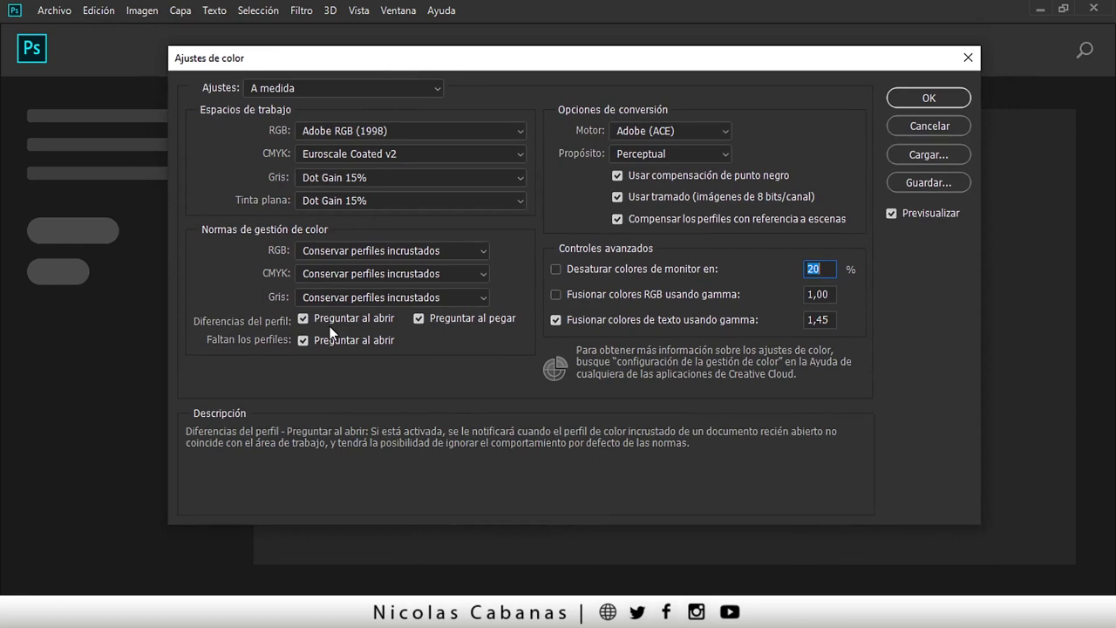
pyautogui.click(305, 318)
pyautogui.click(302, 340)
pyautogui.click(420, 319)
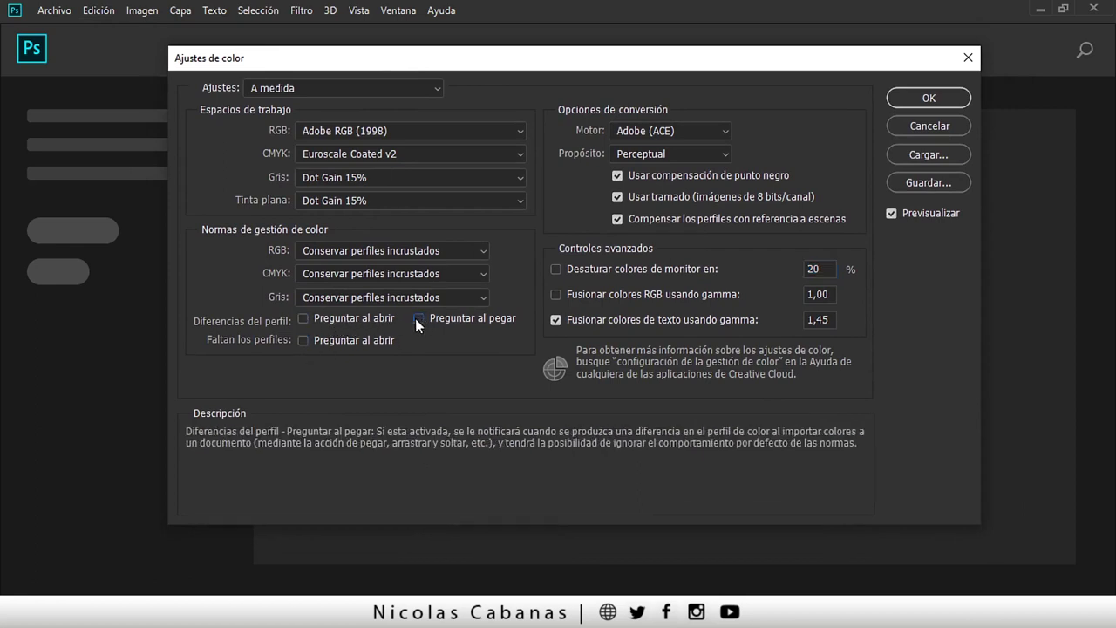
pyautogui.click(928, 95)
# Open antmanposter.jpg from the Escritorio folder through Archivo > Abrir
pyautogui.click(61, 12)
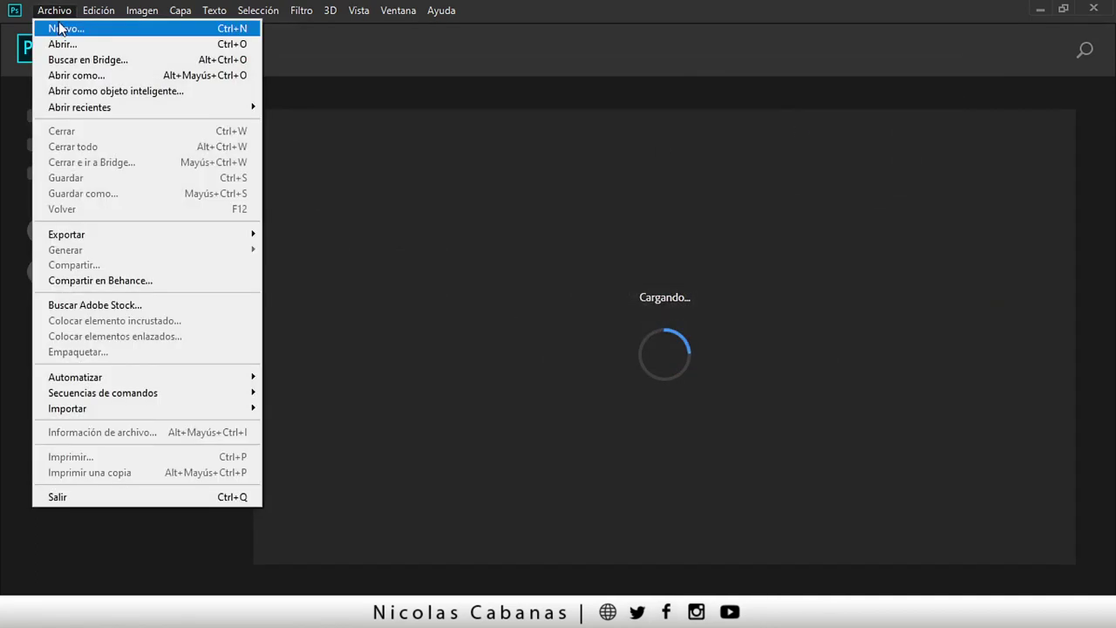
pyautogui.click(52, 41)
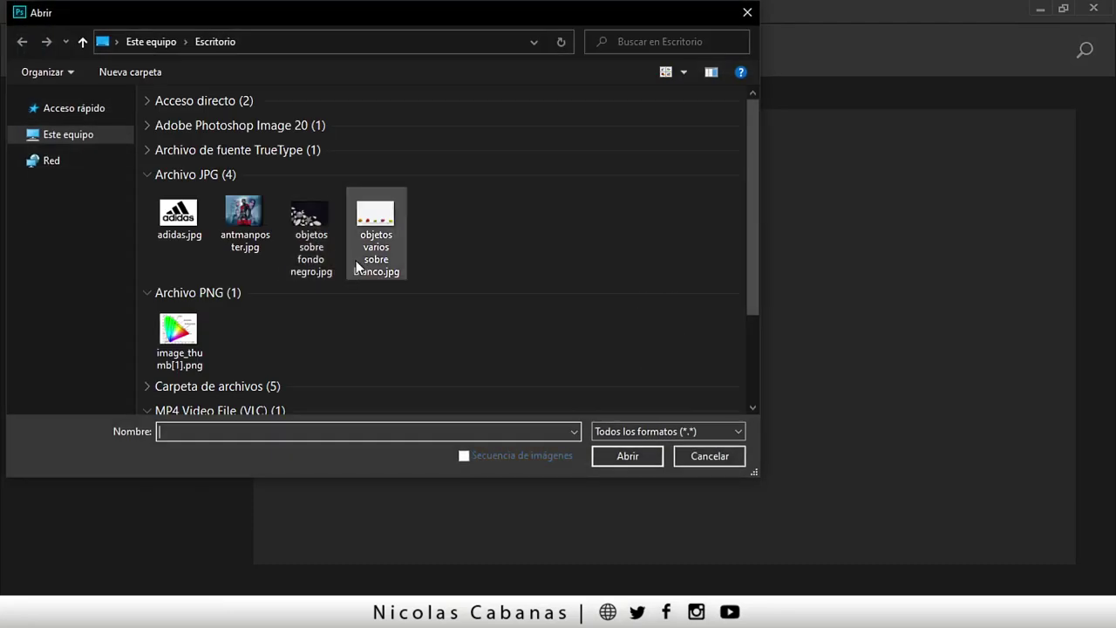
pyautogui.click(179, 218)
pyautogui.click(370, 240)
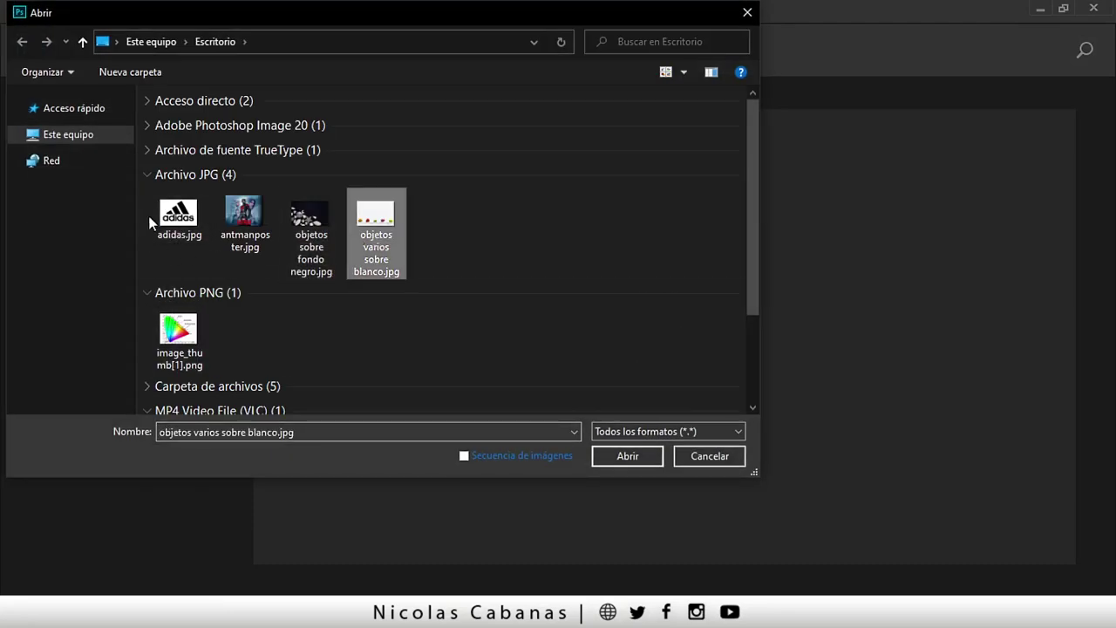
pyautogui.click(245, 218)
pyautogui.click(617, 449)
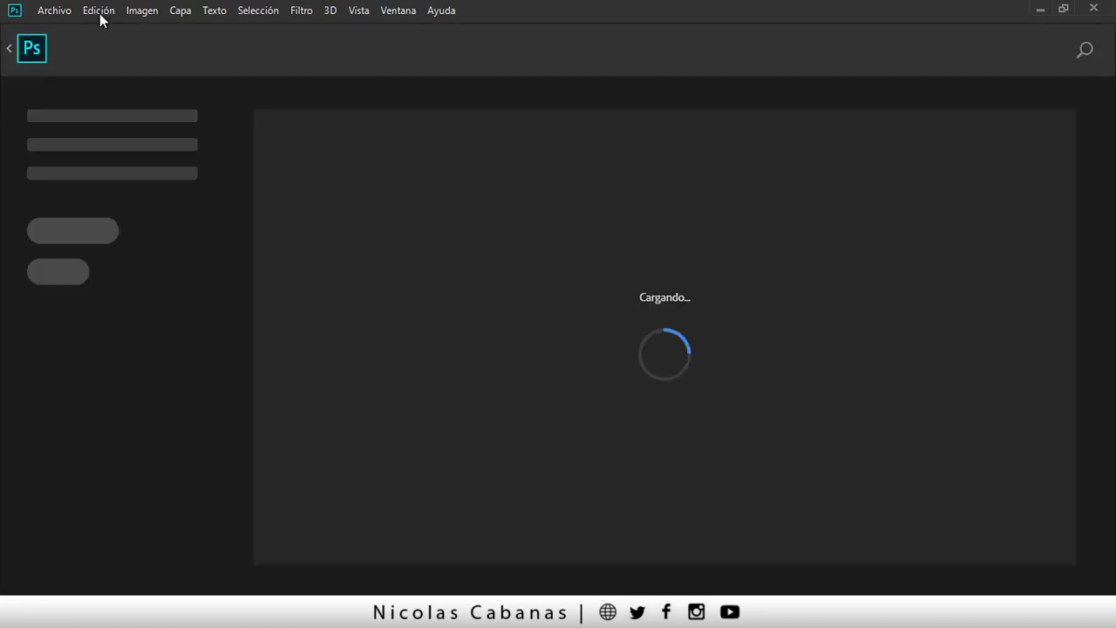
# Re-enable the missing-profile and paste-mismatch warnings and apply the Color del anuncio de Japan Magazine preset
pyautogui.click(98, 10)
pyautogui.click(205, 503)
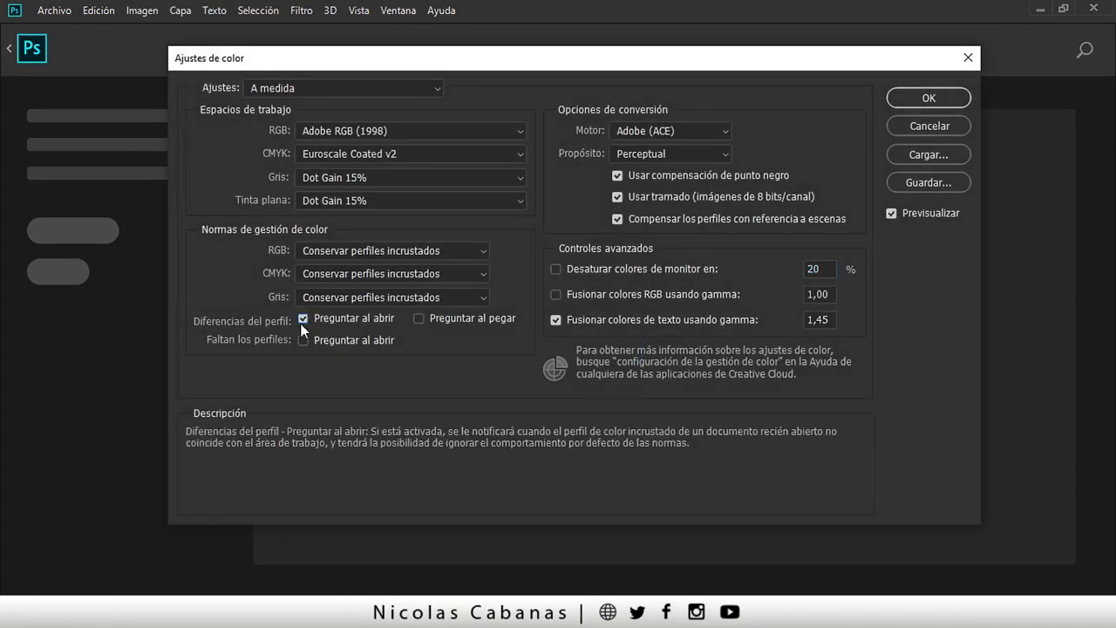
pyautogui.click(302, 340)
pyautogui.click(420, 318)
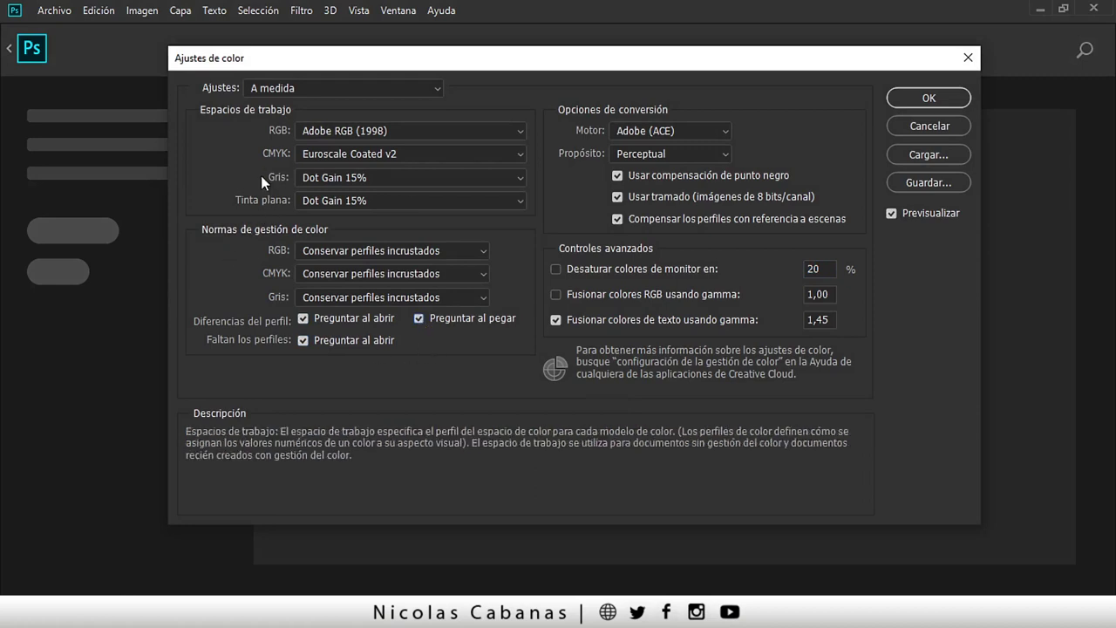
pyautogui.moveTo(280, 131)
pyautogui.click(303, 88)
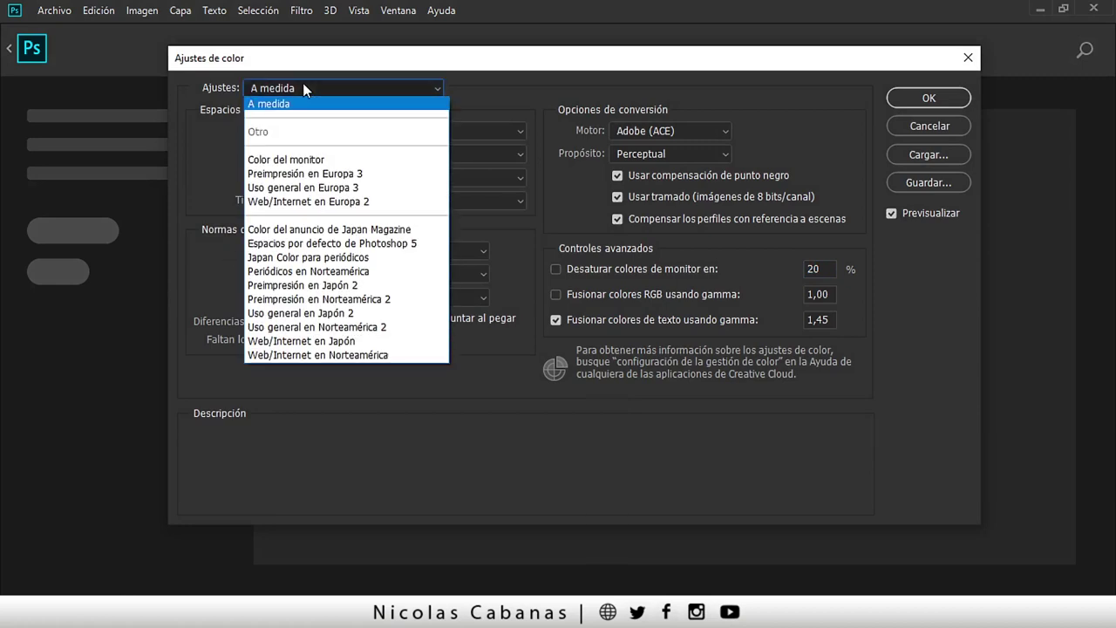
pyautogui.click(351, 232)
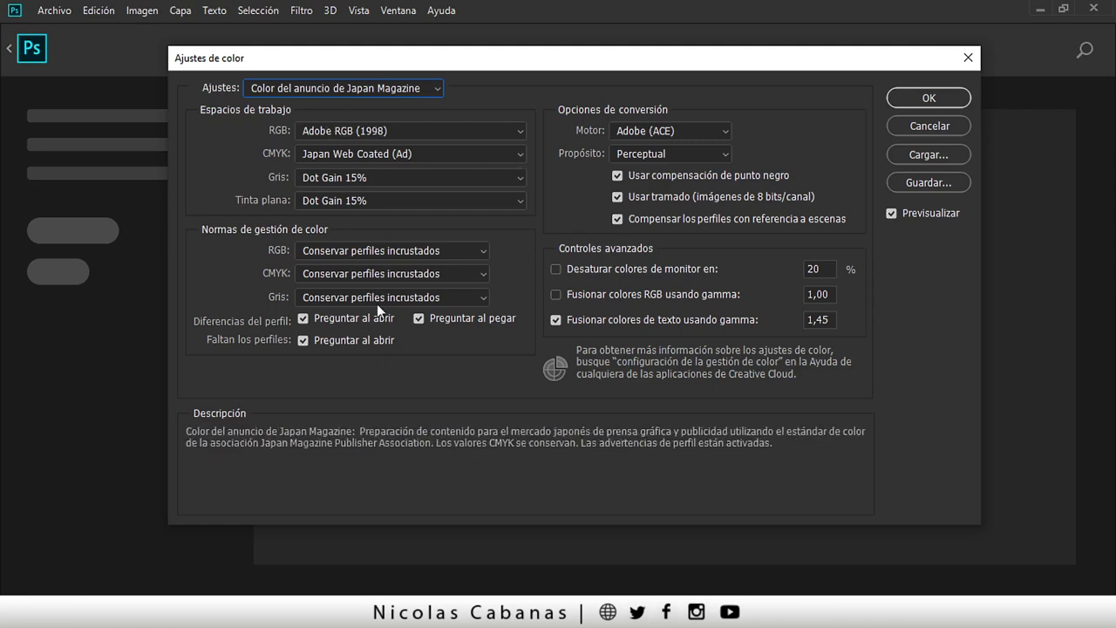
# Set the RGB working space to Adobe RGB (1998) and CMYK to Euroscale Coated v2
pyautogui.click(339, 130)
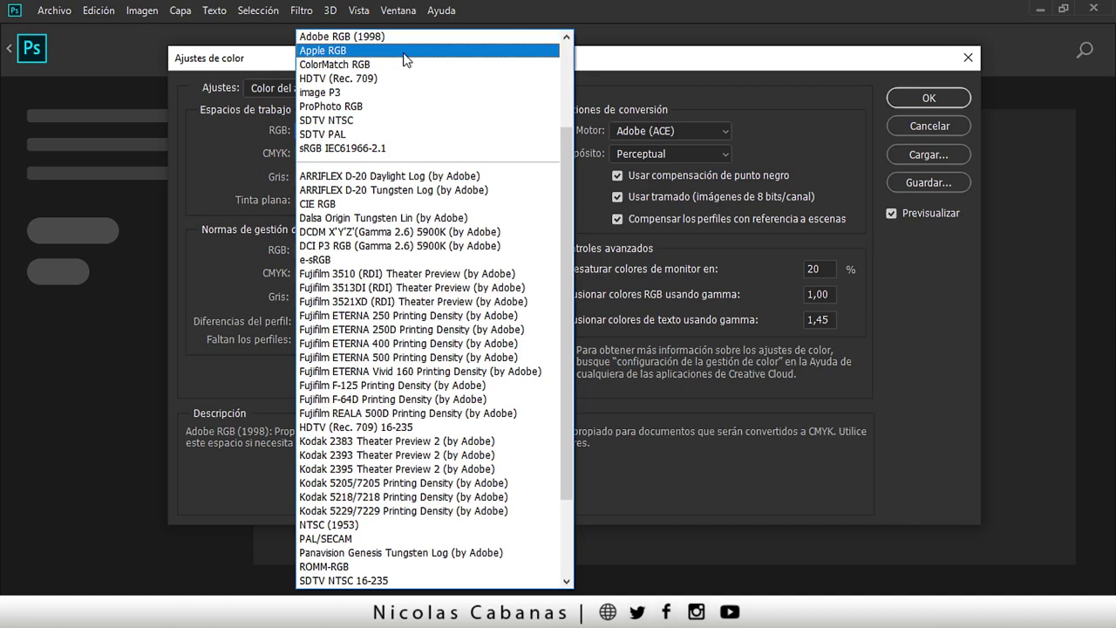
pyautogui.click(353, 148)
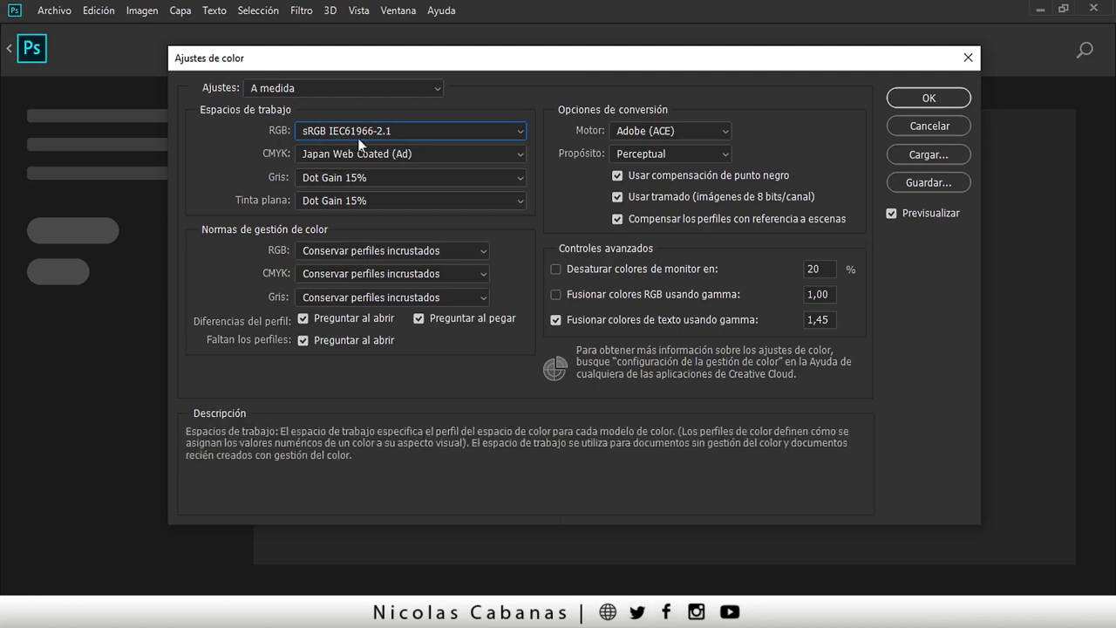
pyautogui.click(343, 139)
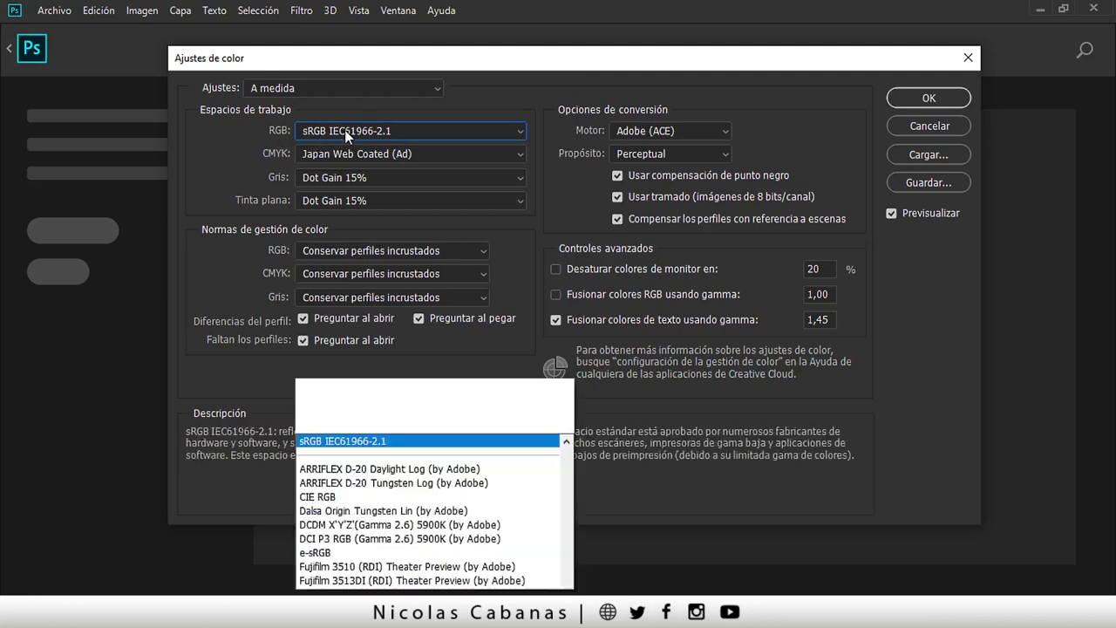
pyautogui.scroll(2, 301, 68)
pyautogui.scroll(4, 375, 113)
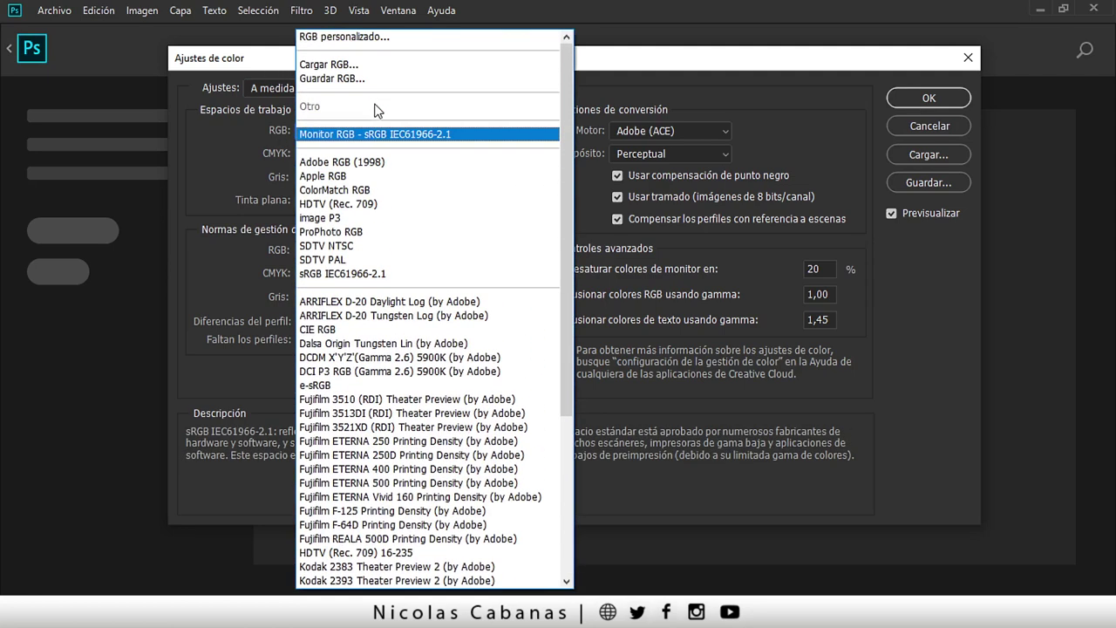
pyautogui.click(375, 162)
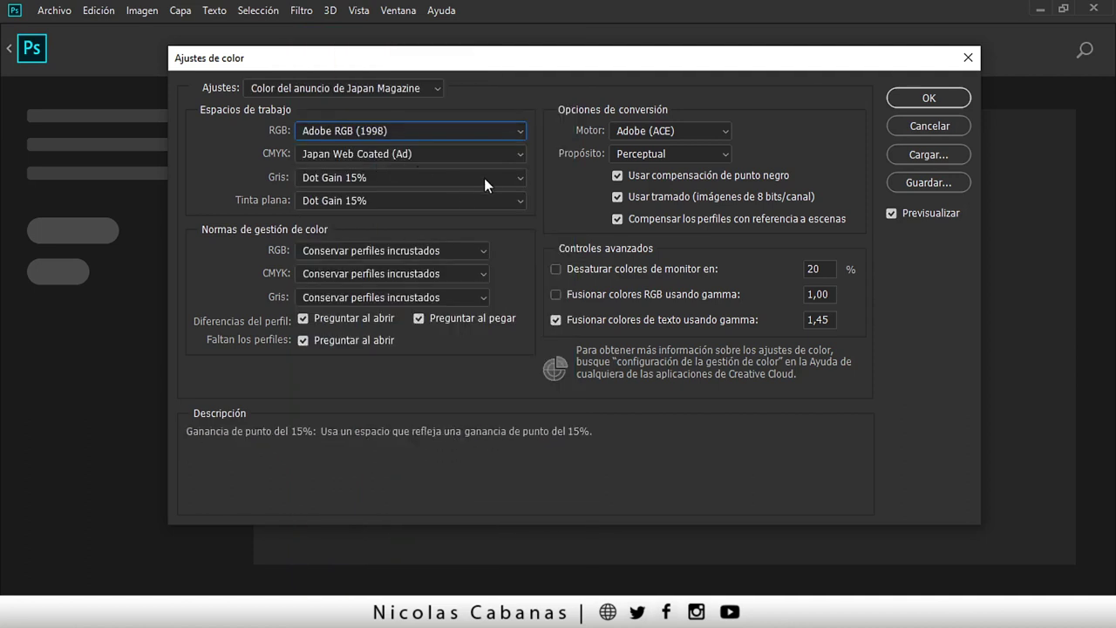
pyautogui.click(347, 156)
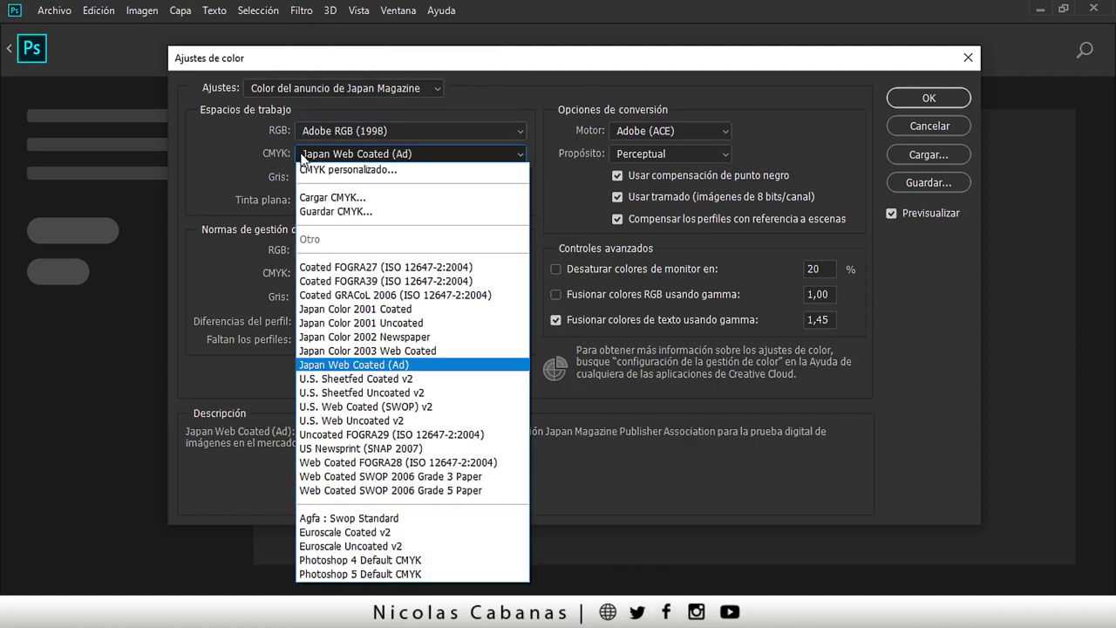
pyautogui.click(435, 533)
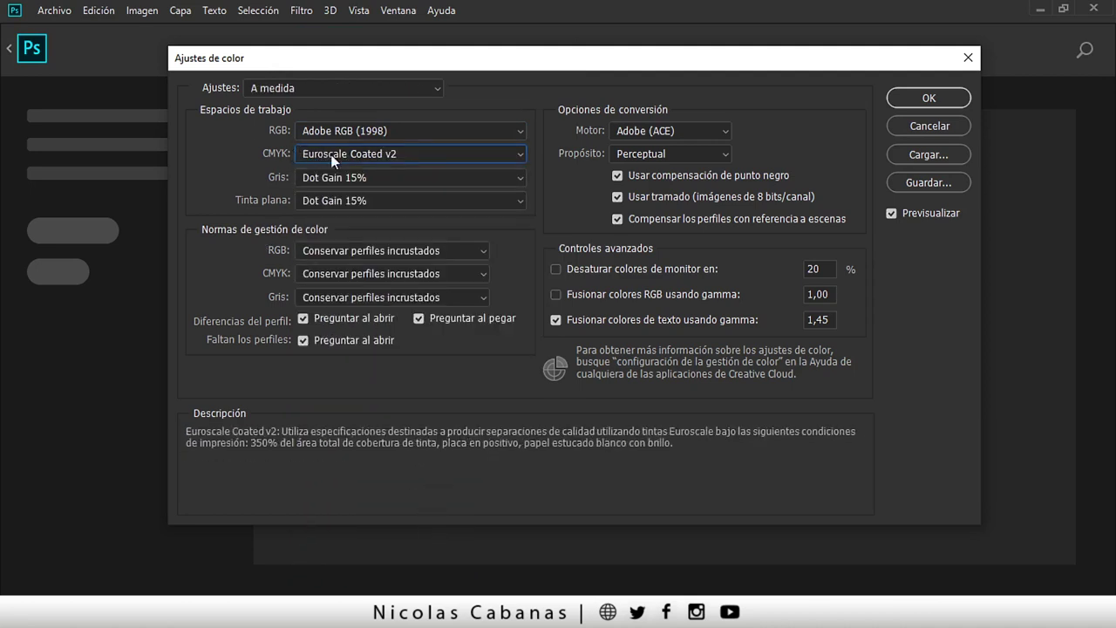
# Enable mismatch warnings on open and paste, keeping RGB policy at Conservar perfiles incrustados
pyautogui.click(419, 319)
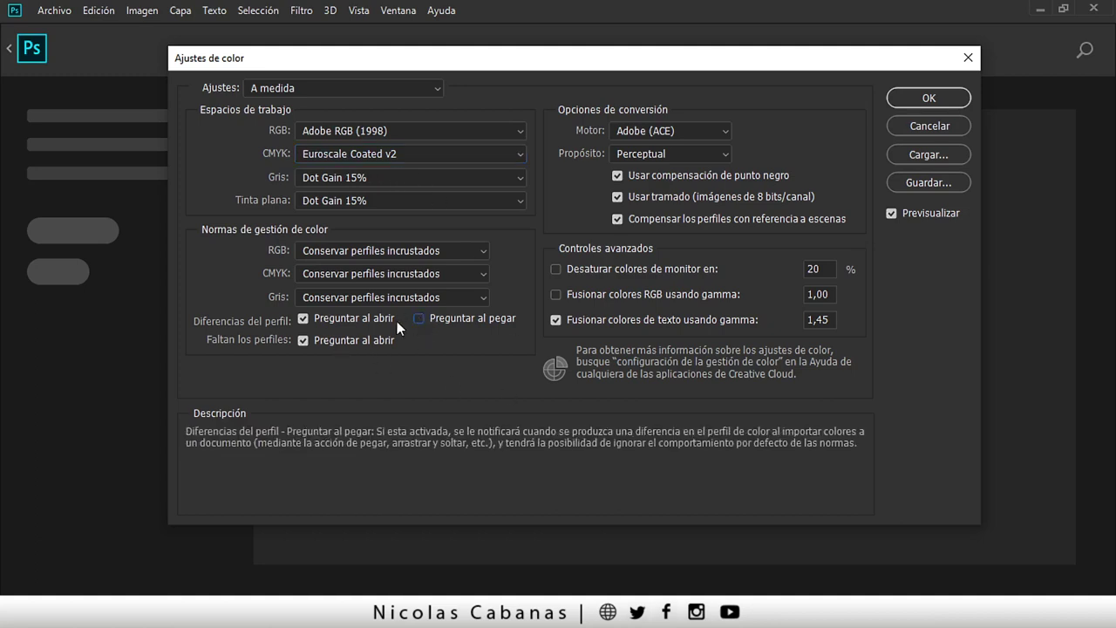
pyautogui.click(302, 319)
pyautogui.click(418, 319)
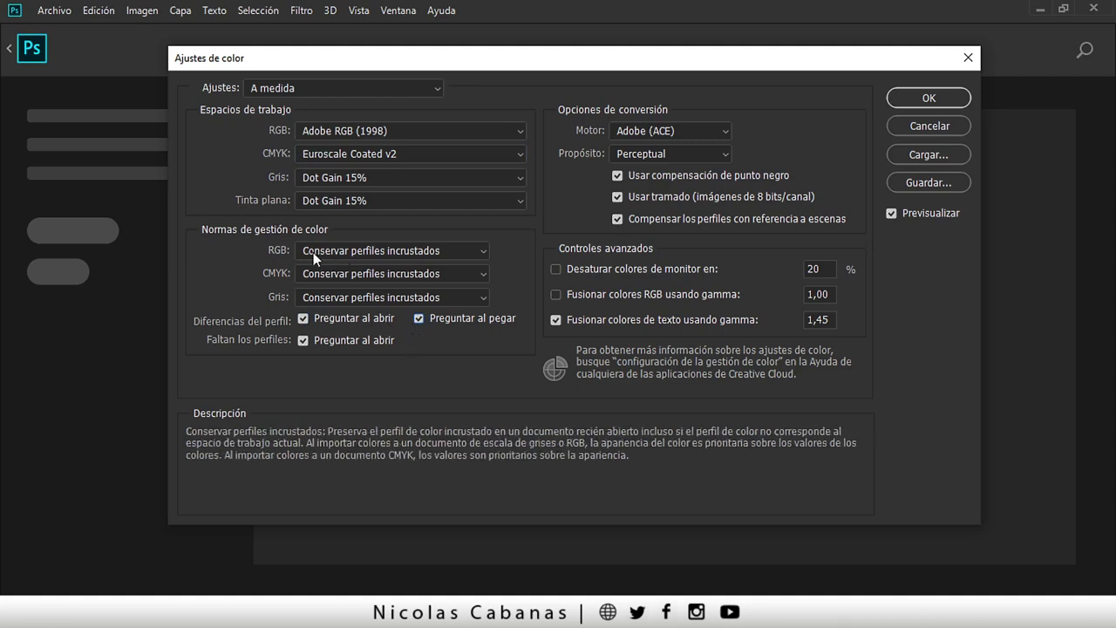
pyautogui.click(350, 250)
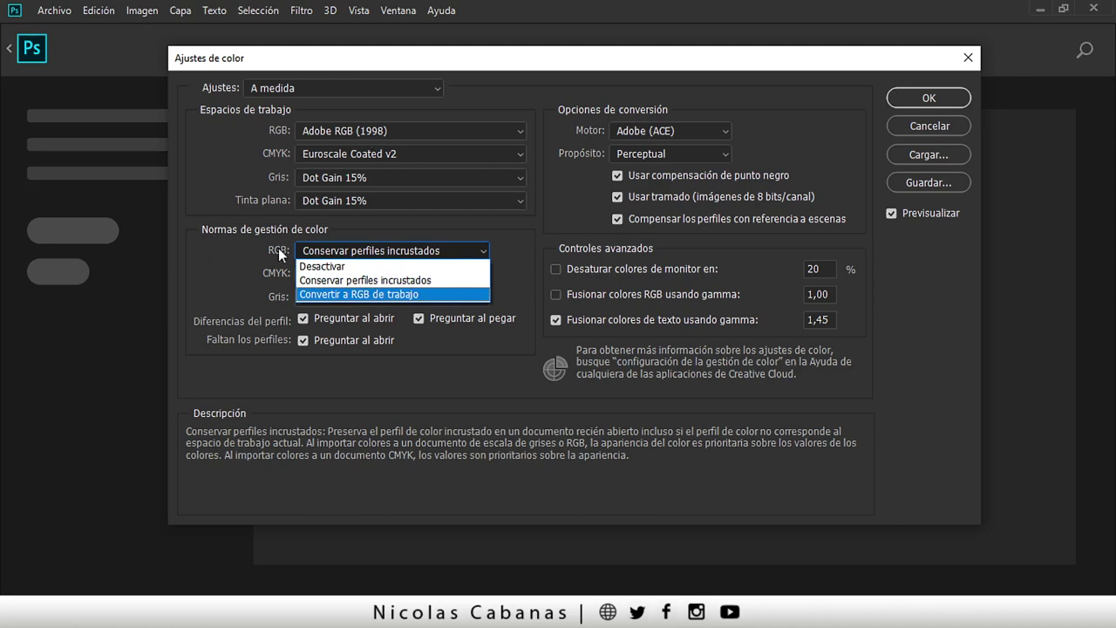
pyautogui.click(227, 266)
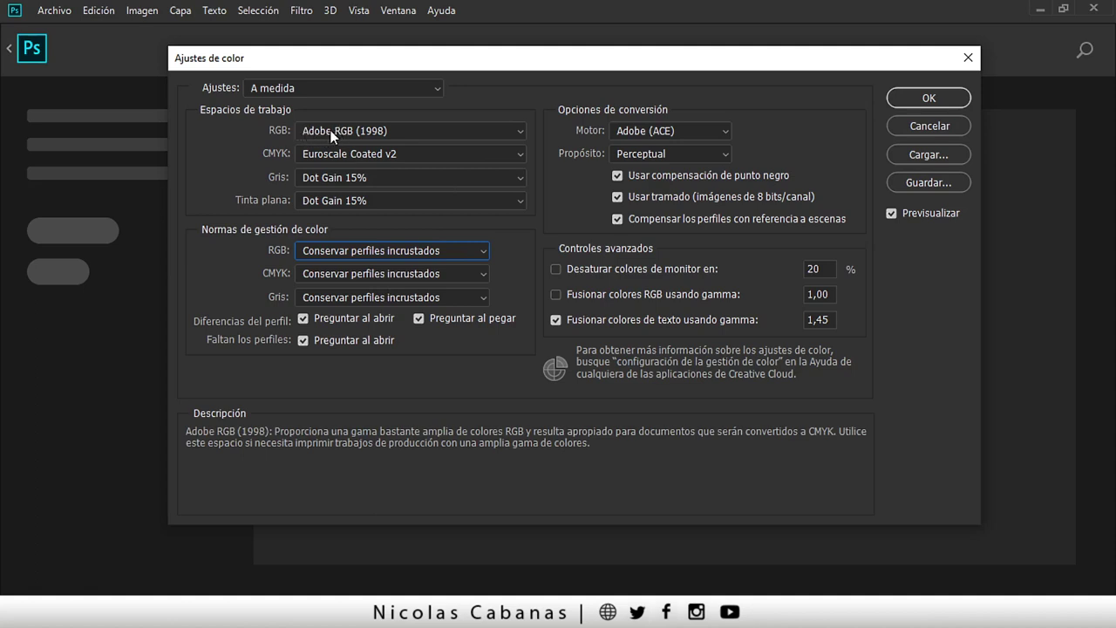
# Apply the custom colour settings, then open image_thumb[1].png from the Desktop
pyautogui.click(940, 96)
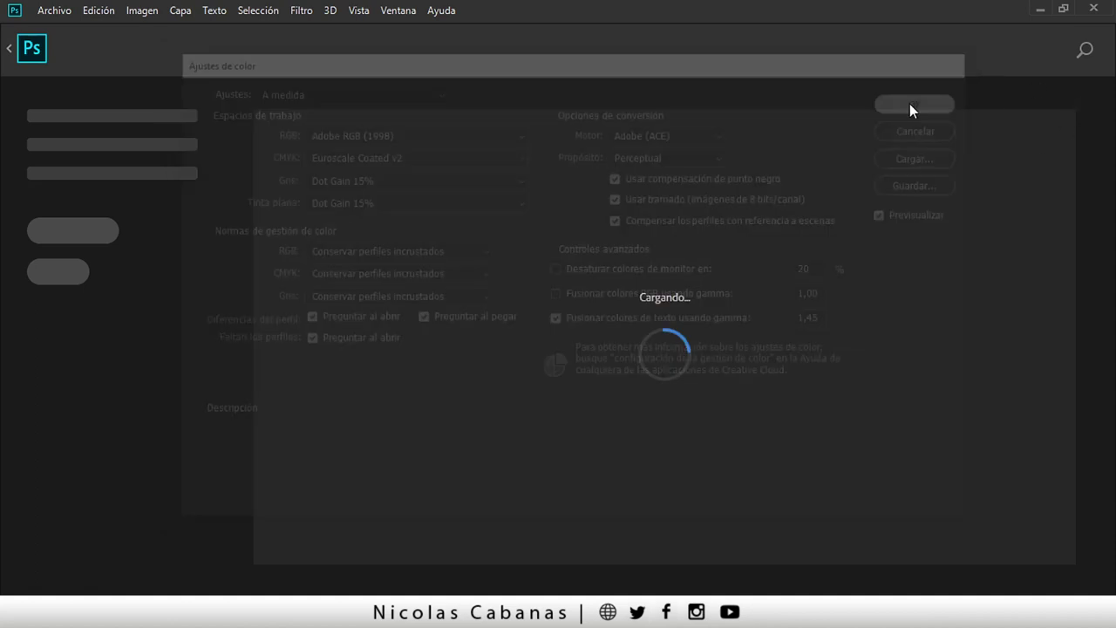
pyautogui.click(48, 19)
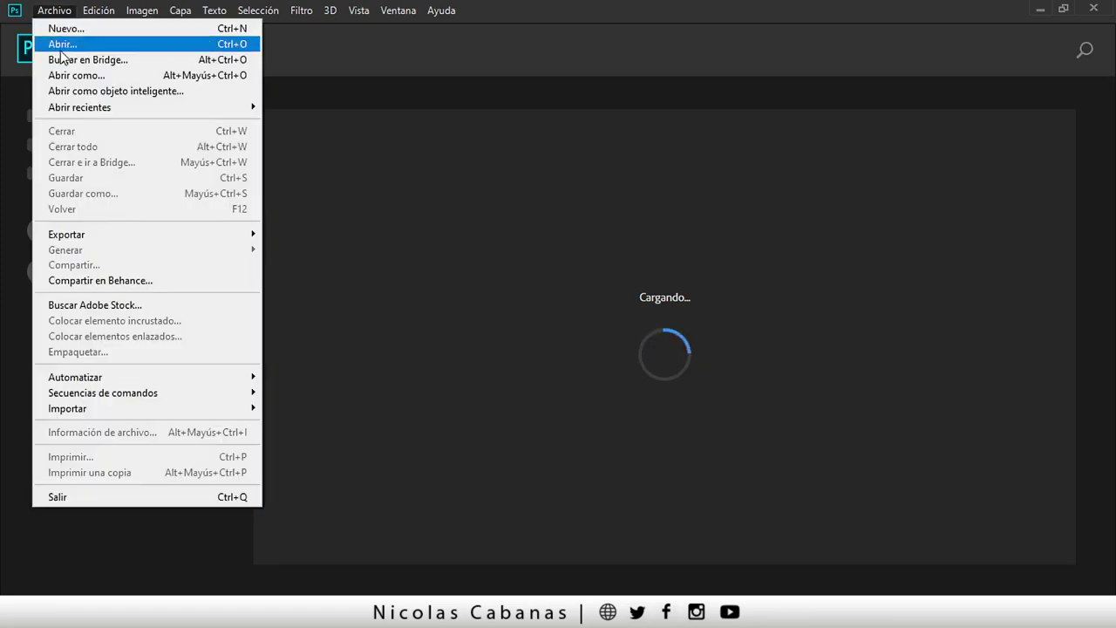
pyautogui.click(78, 44)
pyautogui.click(180, 340)
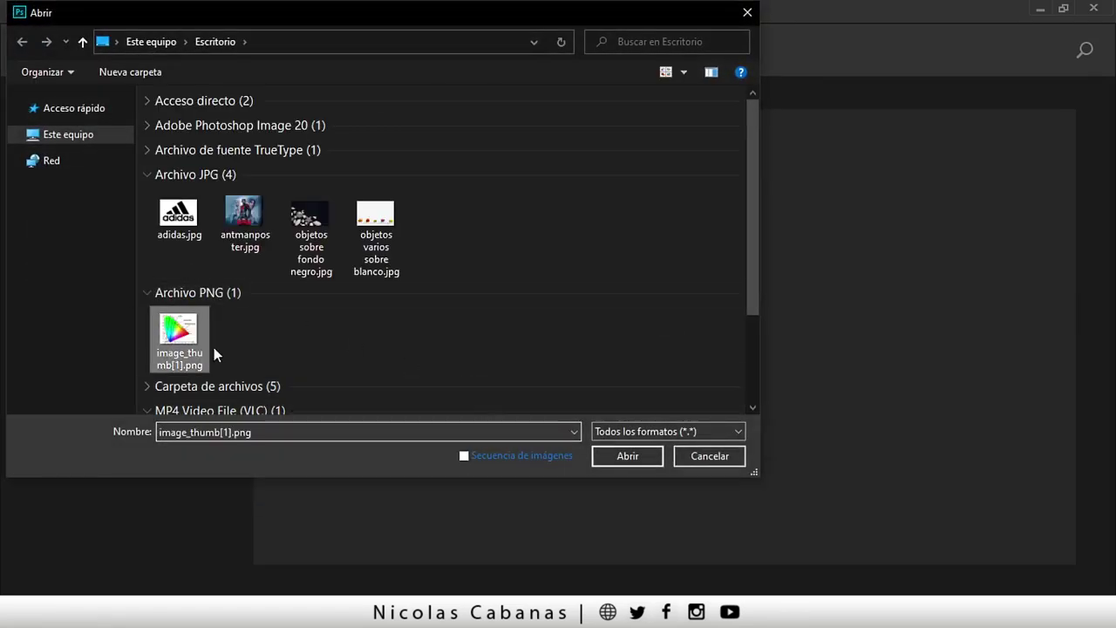
pyautogui.click(617, 462)
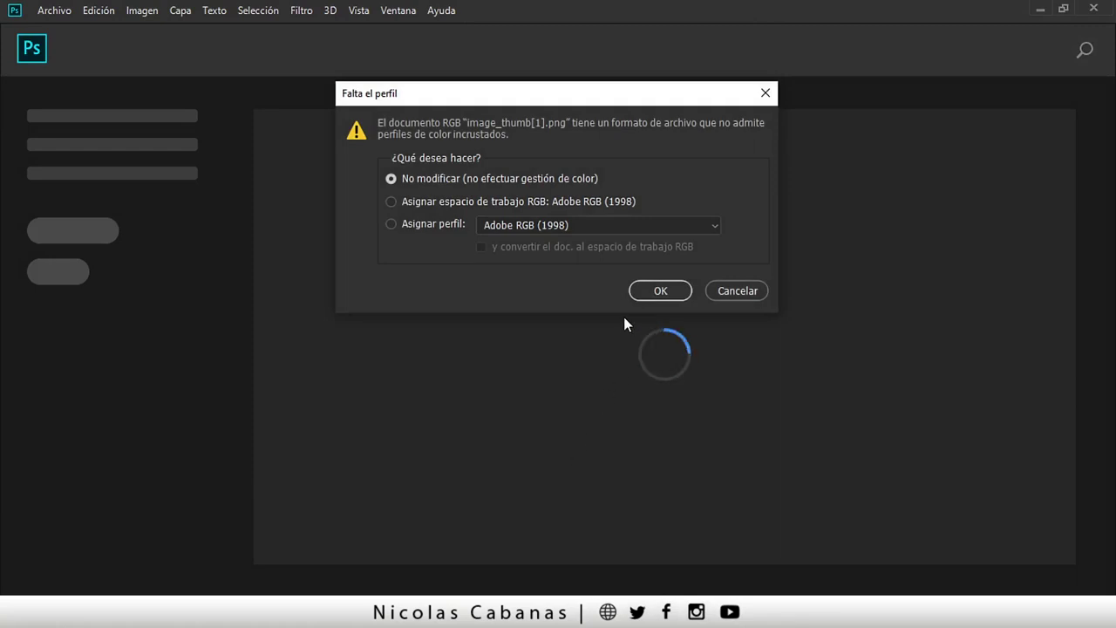
pyautogui.moveTo(450, 94)
pyautogui.mouseDown()
pyautogui.moveTo(459, 108)
pyautogui.moveTo(451, 94)
pyautogui.mouseUp()
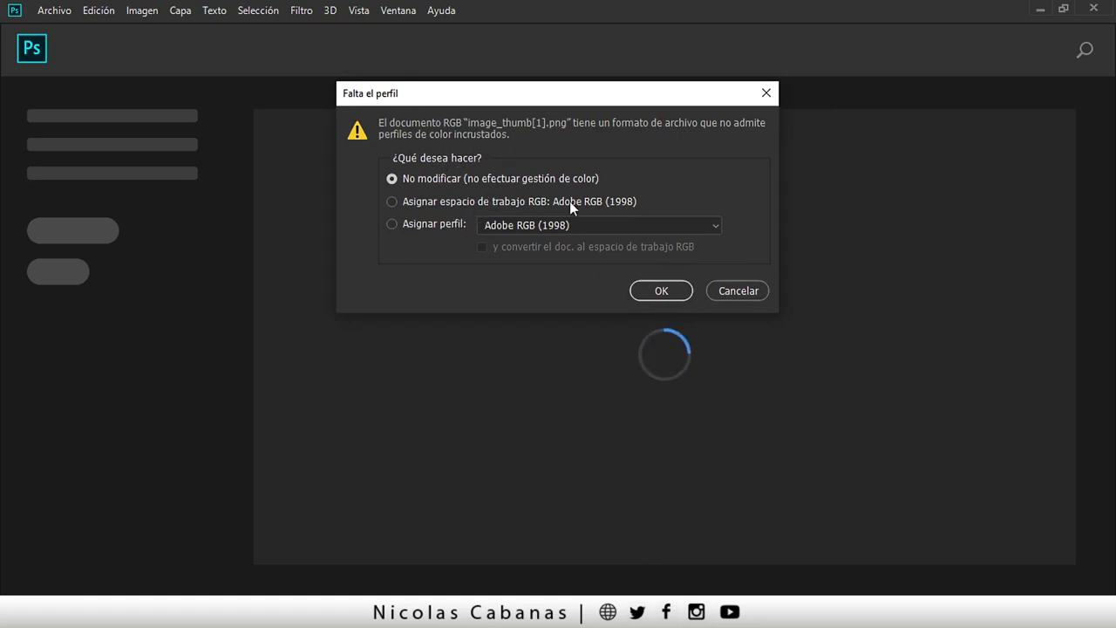
# Assign the Adobe RGB (1998) working space to the gamut chart and zoom in on it
pyautogui.click(392, 201)
pyautogui.click(660, 290)
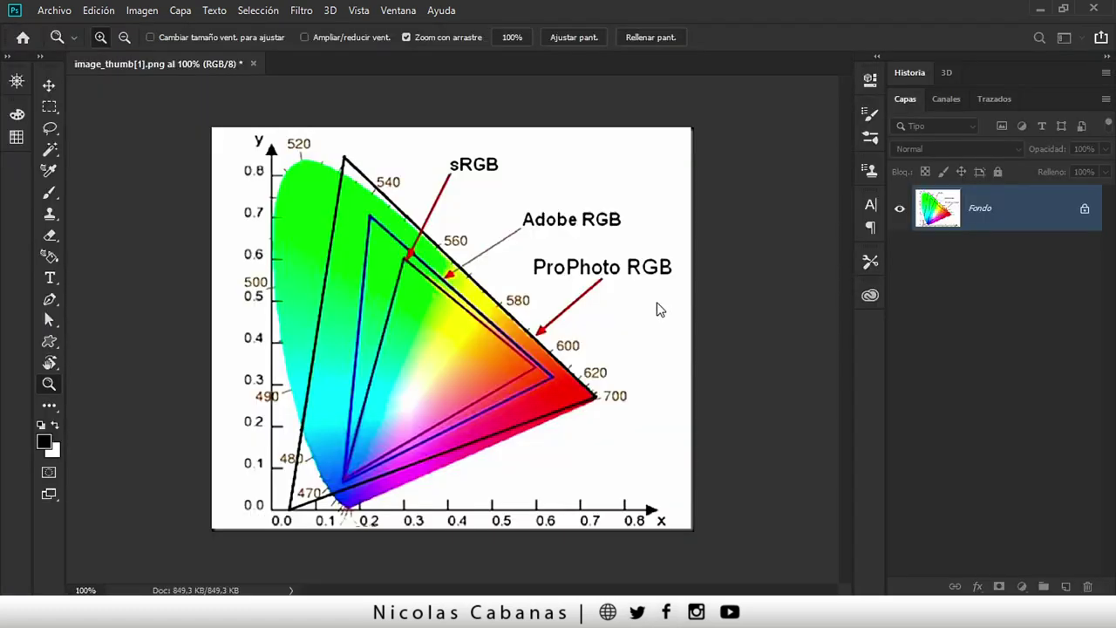
pyautogui.moveTo(377, 334)
pyautogui.mouseDown()
pyautogui.moveTo(412, 335)
pyautogui.moveTo(413, 348)
pyautogui.mouseUp()
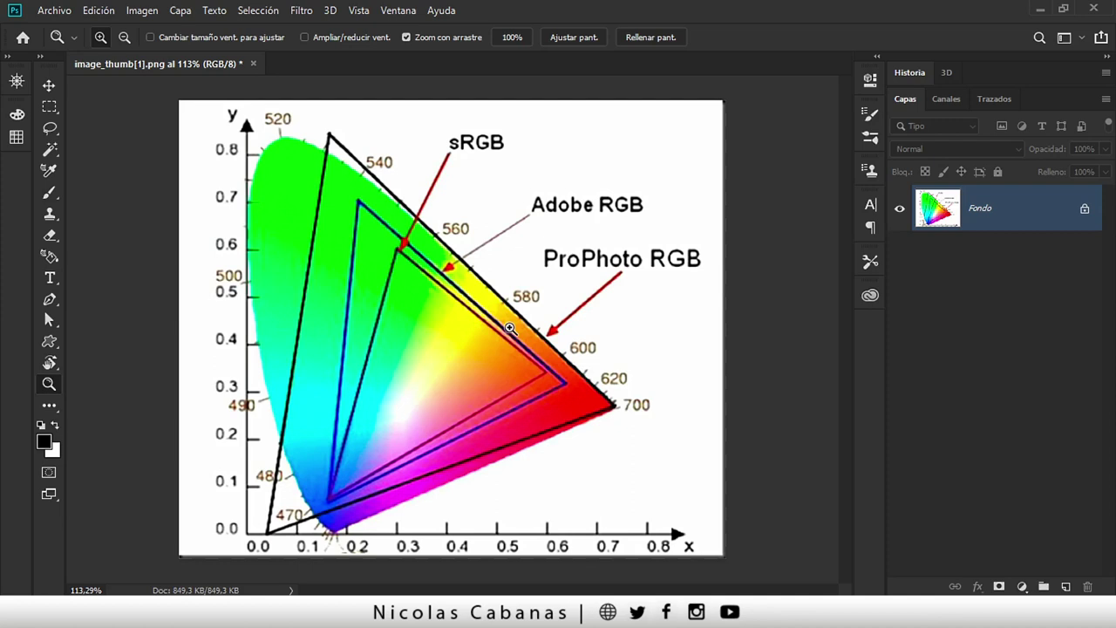
pyautogui.click(52, 195)
# Paint a black freehand loop inside the gamut triangles and write 'cmyk' inside it
pyautogui.click(108, 192)
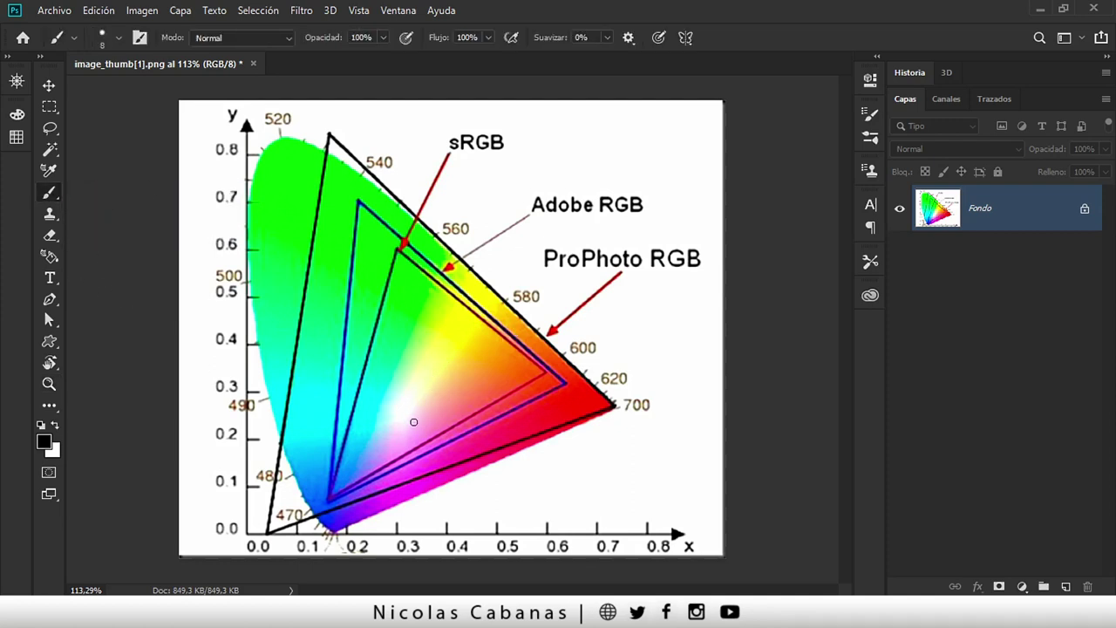
pyautogui.moveTo(356, 456)
pyautogui.mouseDown()
pyautogui.moveTo(455, 305)
pyautogui.moveTo(387, 296)
pyautogui.moveTo(352, 350)
pyautogui.moveTo(343, 410)
pyautogui.moveTo(354, 454)
pyautogui.mouseUp()
pyautogui.moveTo(375, 365)
pyautogui.mouseDown()
pyautogui.moveTo(362, 379)
pyautogui.moveTo(381, 386)
pyautogui.moveTo(401, 384)
pyautogui.moveTo(419, 359)
pyautogui.moveTo(441, 385)
pyautogui.moveTo(458, 358)
pyautogui.moveTo(491, 367)
pyautogui.moveTo(459, 316)
pyautogui.moveTo(459, 356)
pyautogui.mouseUp()
pyautogui.moveTo(451, 314); pyautogui.dragTo(446, 353)
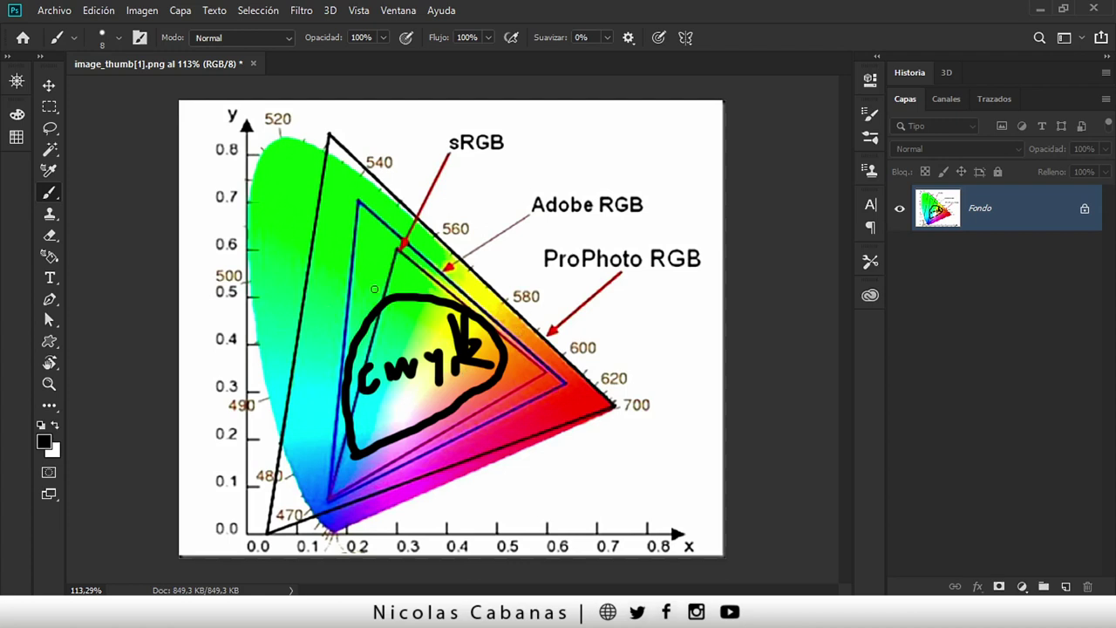
pyautogui.click(141, 10)
pyautogui.moveTo(175, 28)
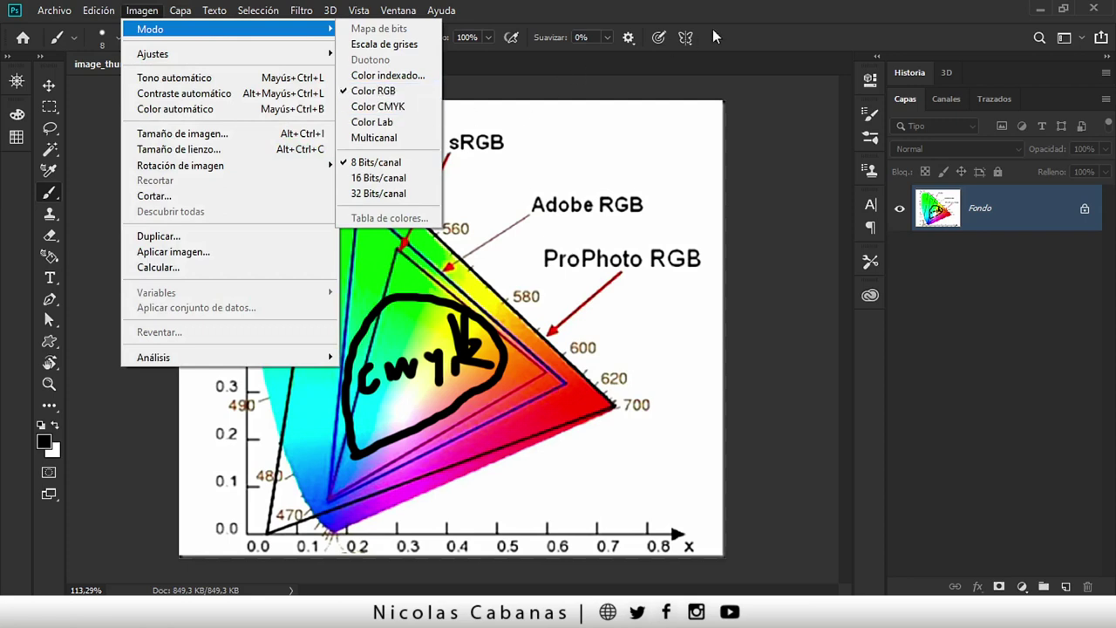
pyautogui.click(736, 20)
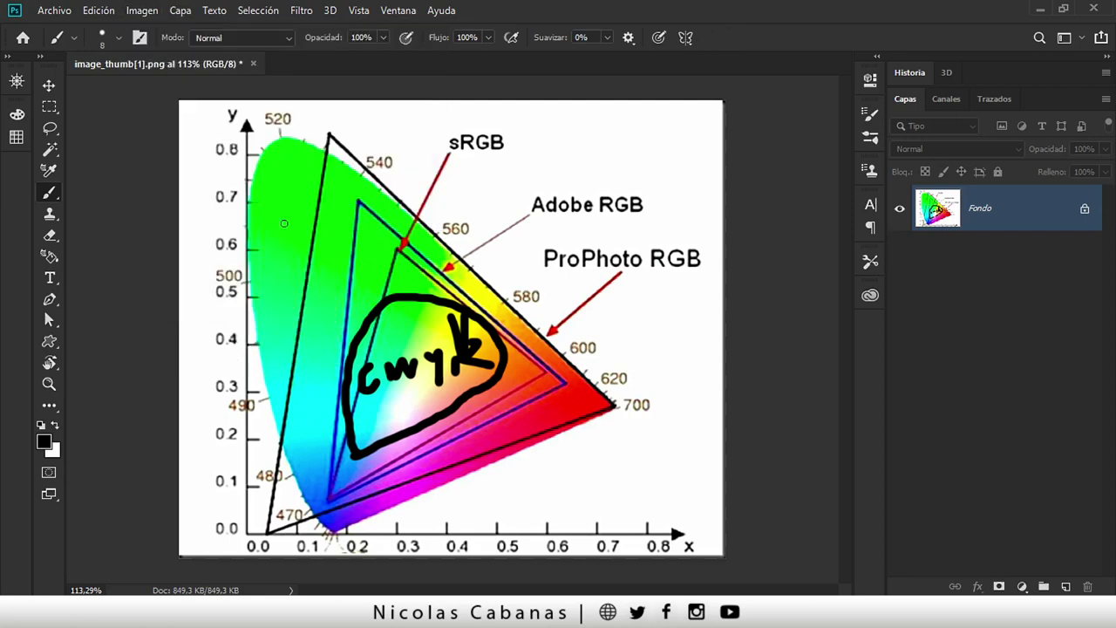